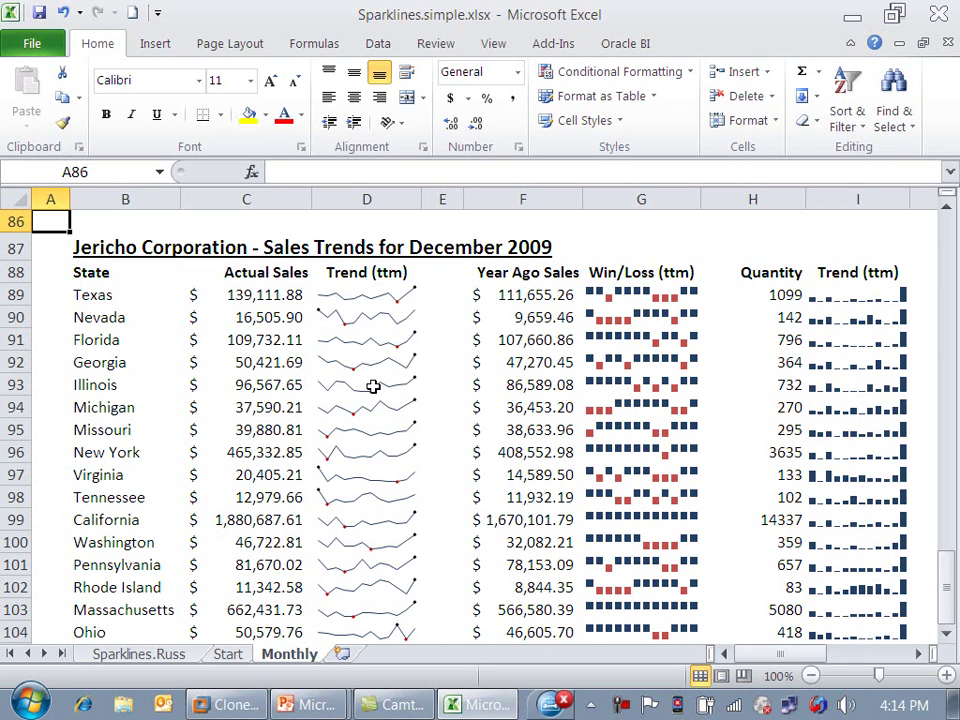
Step: Go to the Start sheet with the yearly sales per state and Grand Total row
{"action": "left_click", "coordinate": [238, 660]}
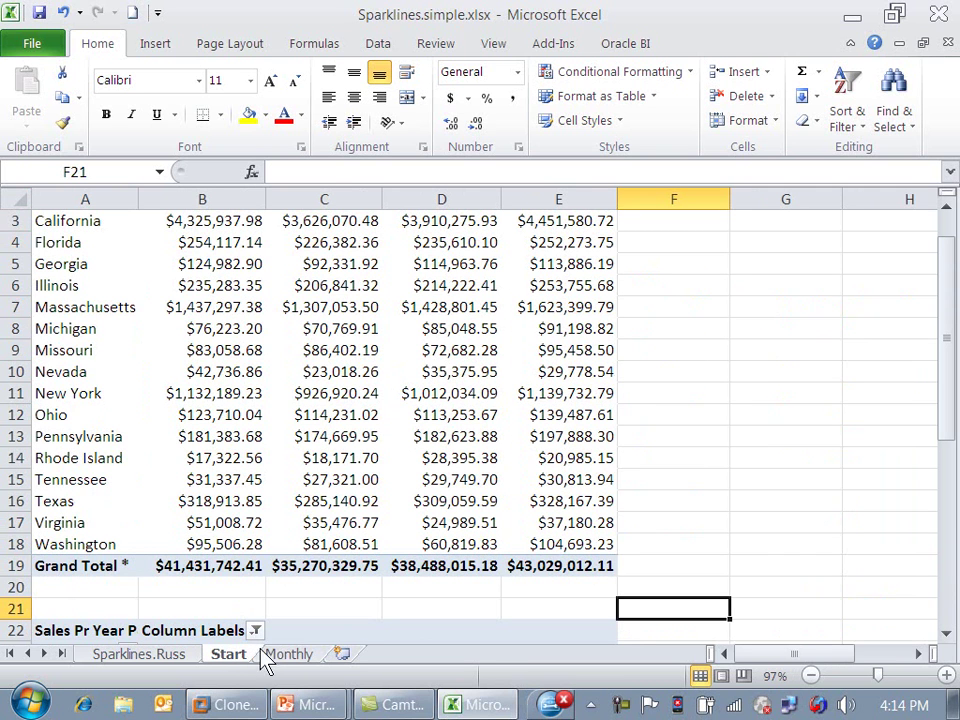
Step: Select B3:E19, from California's Q1 sales through the Q4 grand total
{"action": "left_click_drag", "start_coordinate": [946, 364], "coordinate": [946, 334]}
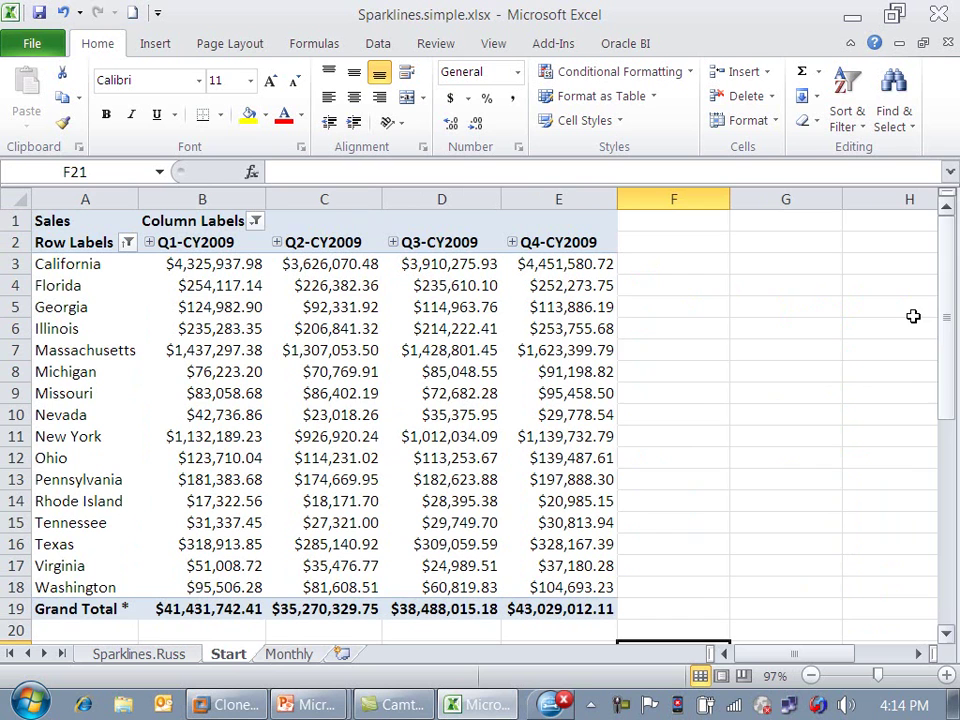
{"action": "mouse_move", "coordinate": [541, 298]}
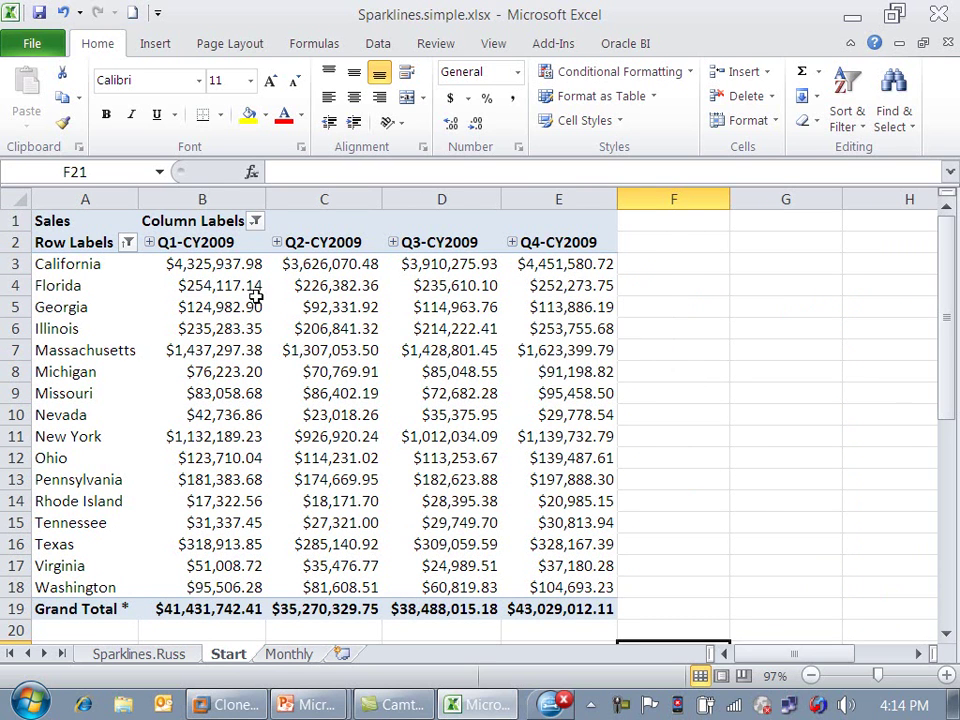
{"action": "left_click", "coordinate": [189, 268]}
{"action": "mouse_move", "coordinate": [562, 620]}
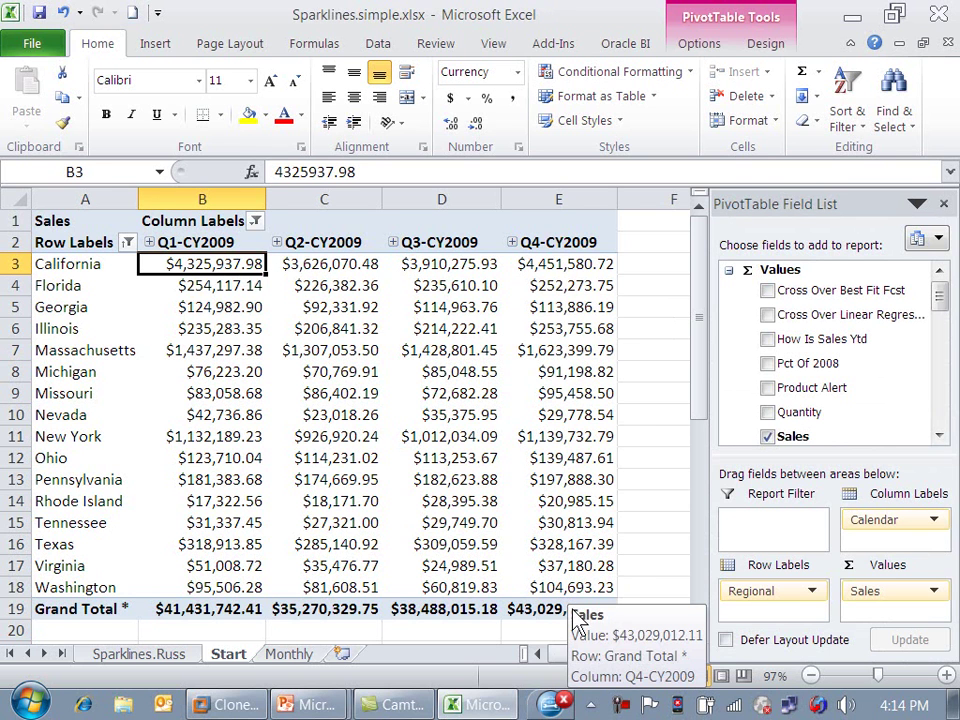
{"action": "left_click", "coordinate": [560, 610]}
{"action": "left_click", "coordinate": [189, 264], "text": "shift"}
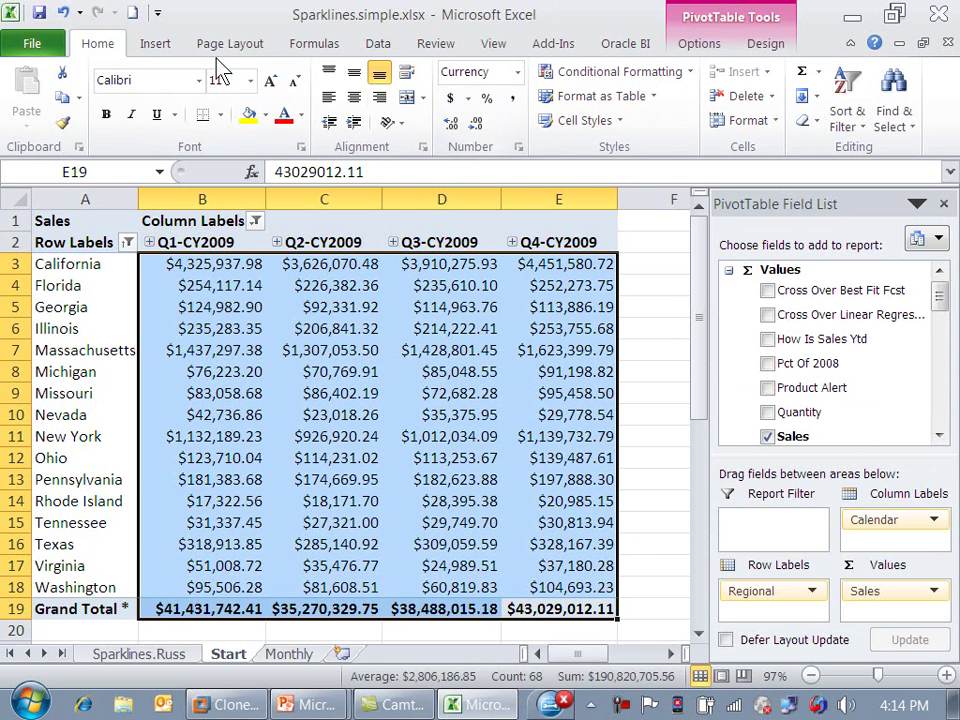
Step: Insert line sparklines from B3:E19 into the location range F3:F19
{"action": "left_click", "coordinate": [167, 50]}
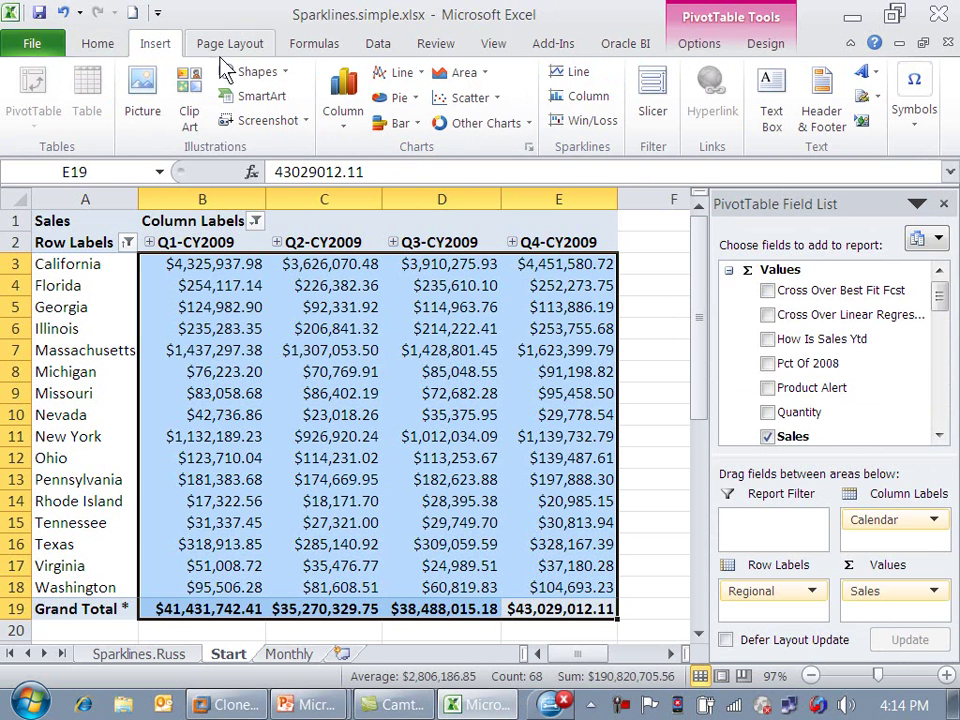
{"action": "left_click", "coordinate": [575, 72]}
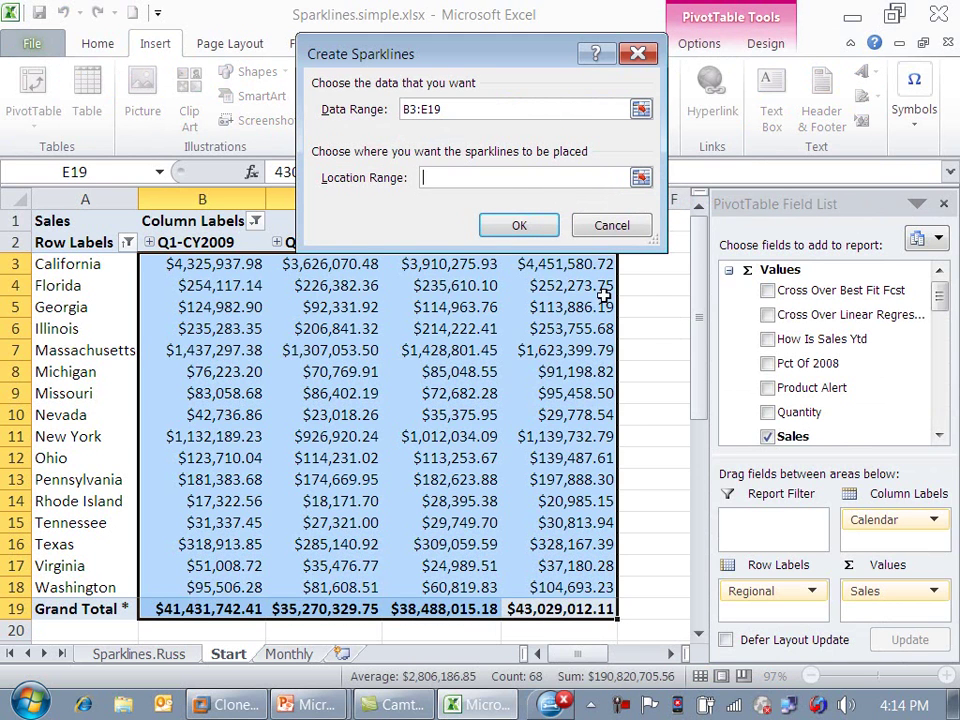
{"action": "left_click", "coordinate": [663, 264]}
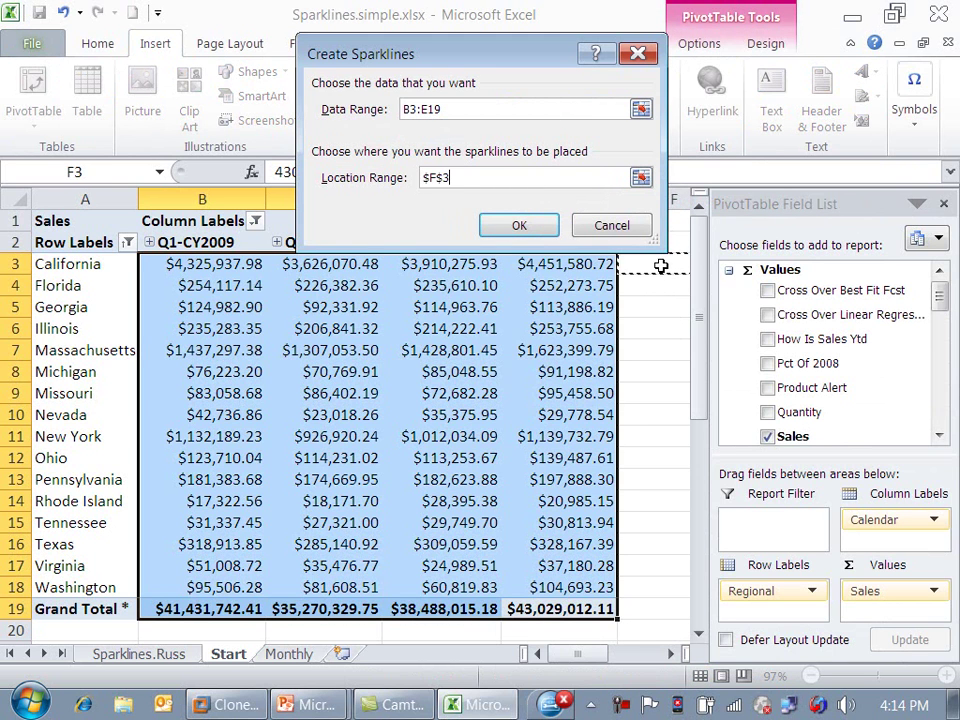
{"action": "left_click", "coordinate": [647, 612], "text": "shift"}
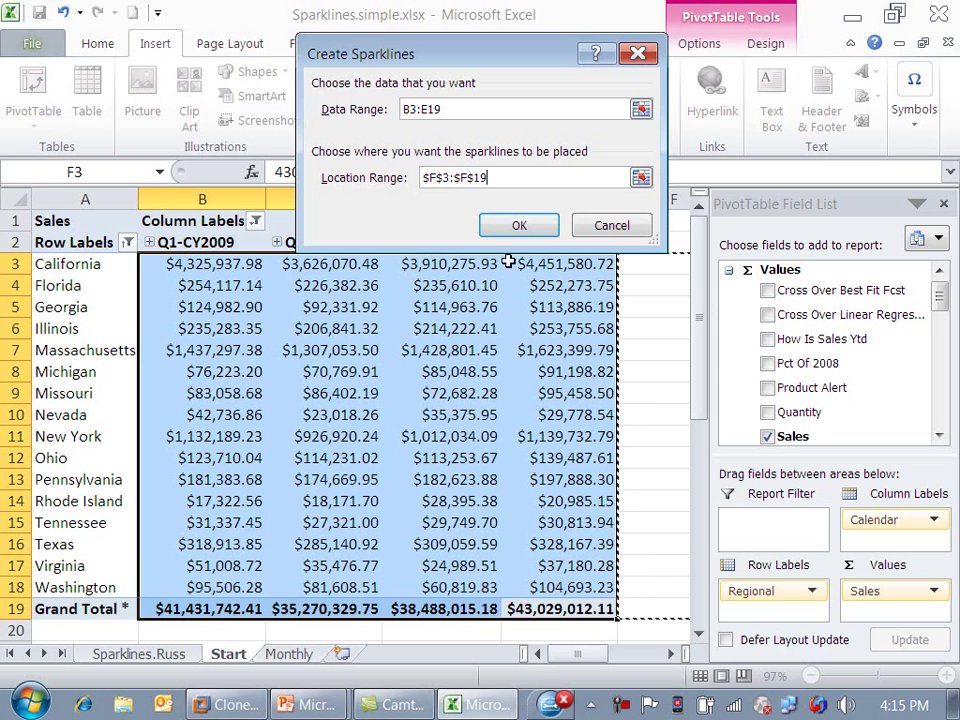
{"action": "left_click", "coordinate": [515, 226]}
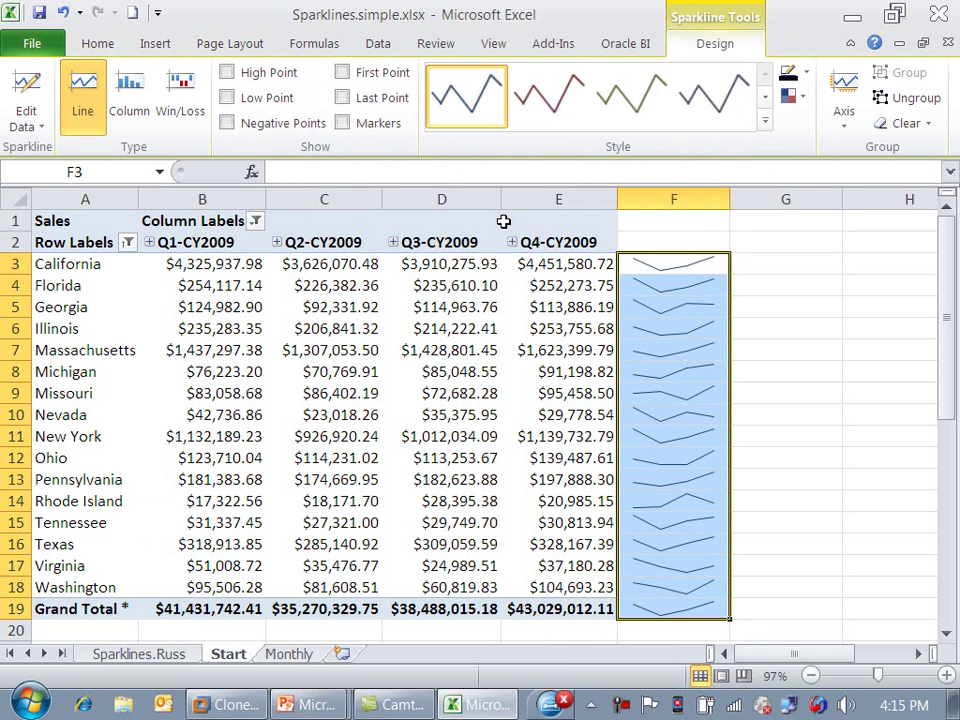
{"action": "left_click", "coordinate": [787, 385]}
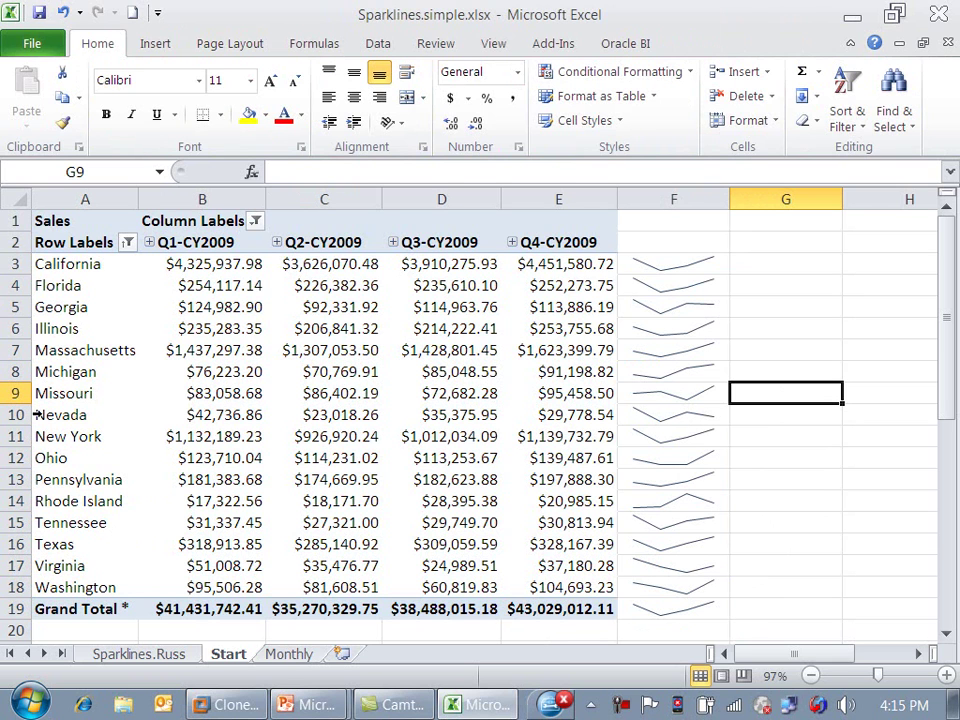
{"action": "left_click", "coordinate": [704, 415]}
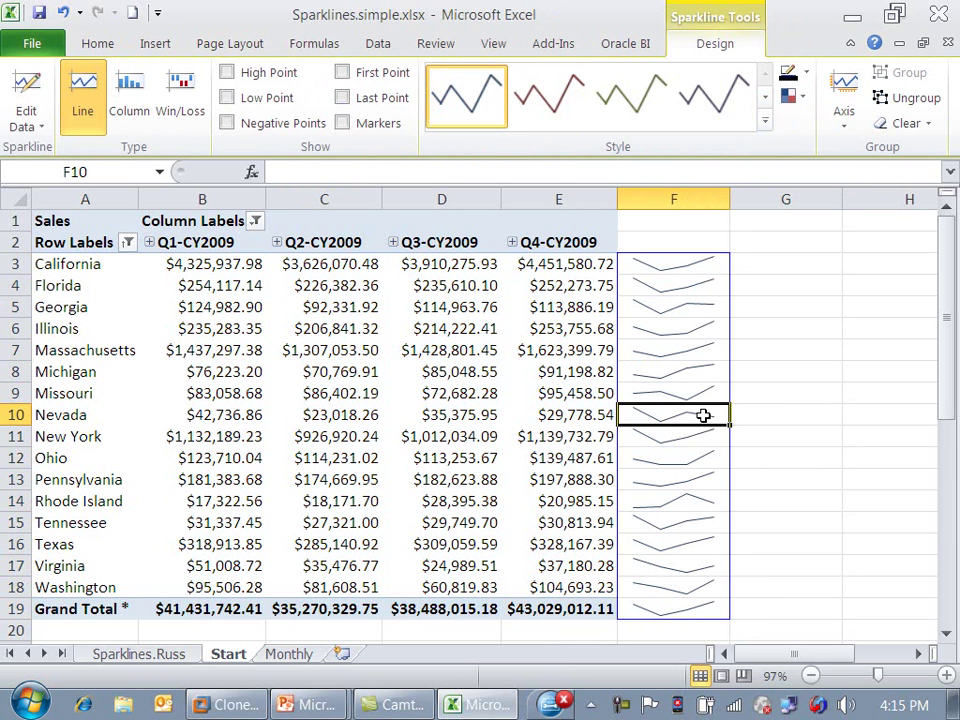
{"action": "left_click", "coordinate": [697, 502]}
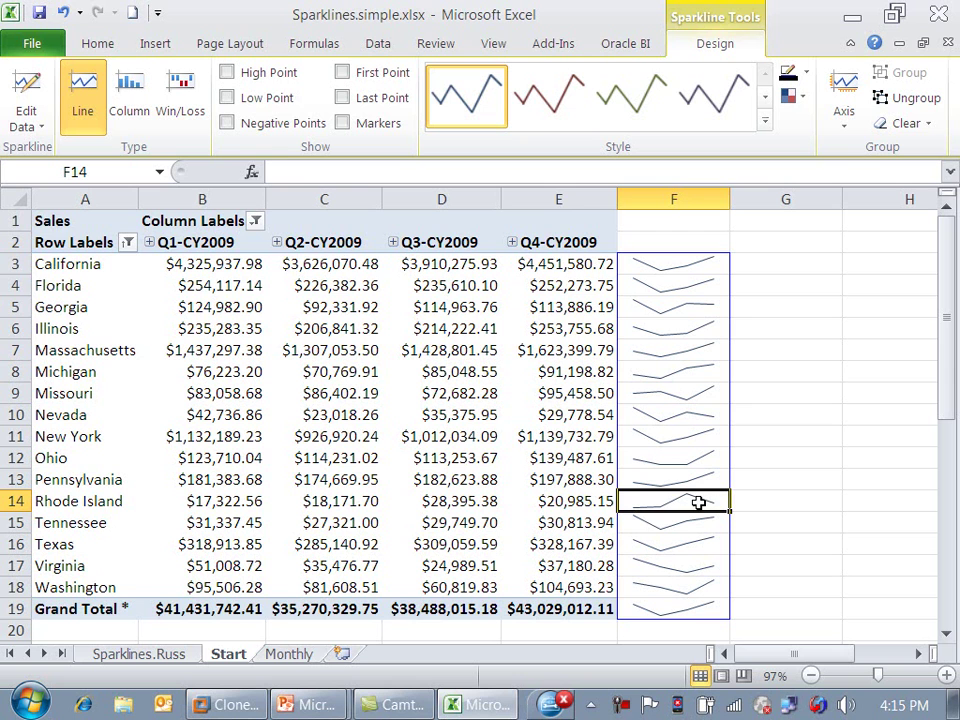
Step: Show high and low points on the sparklines, with high-point markers green and low-point markers red
{"action": "left_click", "coordinate": [229, 74]}
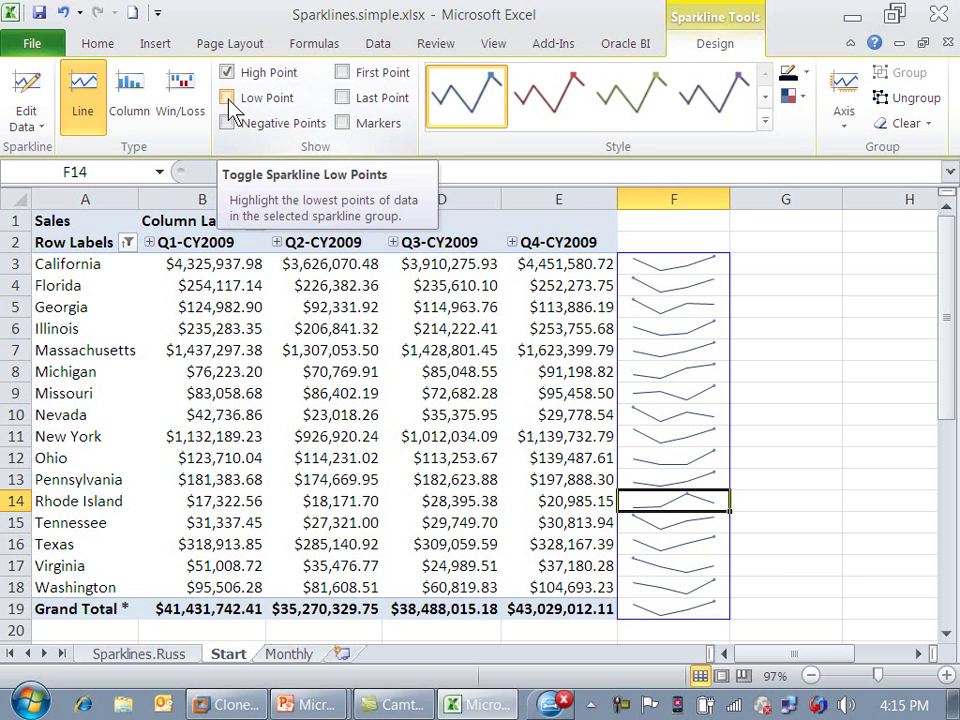
{"action": "left_click", "coordinate": [228, 98]}
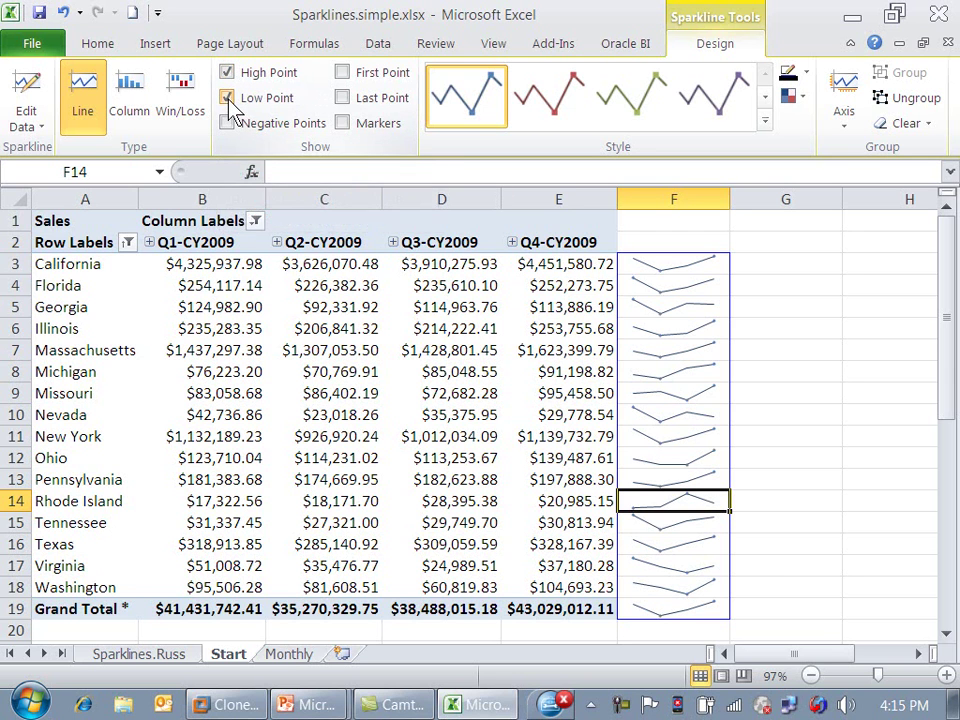
{"action": "left_click", "coordinate": [804, 98]}
{"action": "mouse_move", "coordinate": [840, 188]}
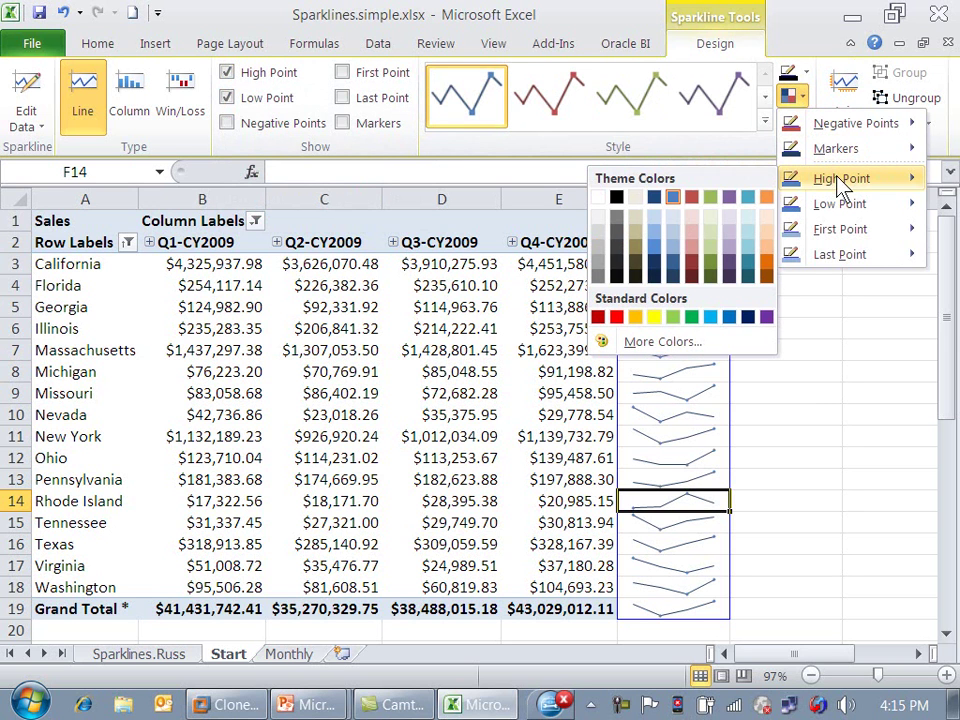
{"action": "left_click", "coordinate": [691, 317]}
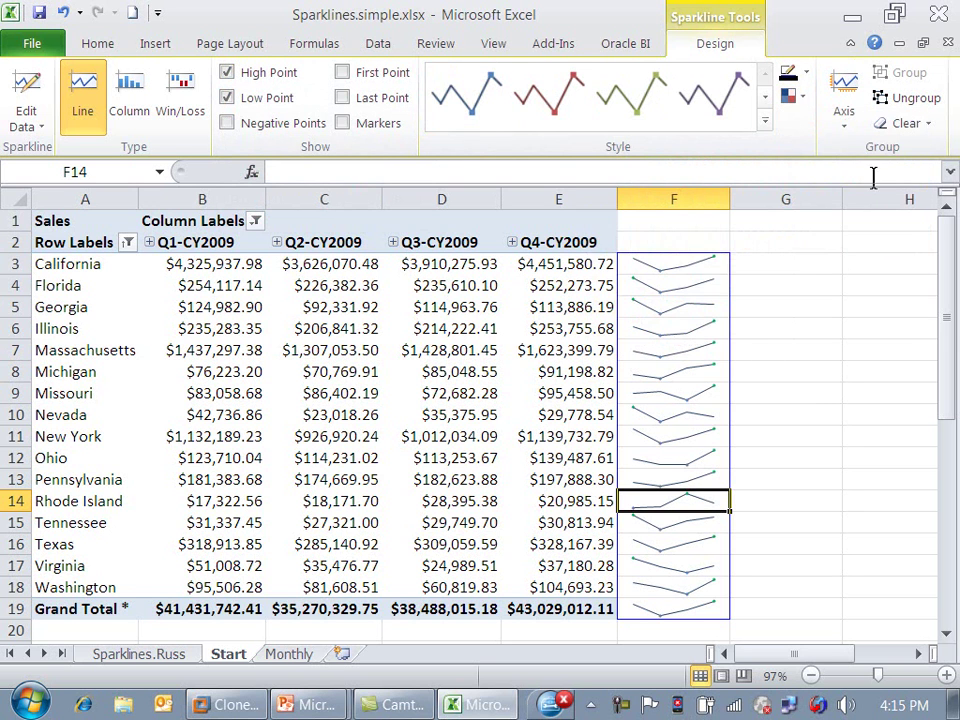
{"action": "left_click", "coordinate": [804, 98]}
{"action": "mouse_move", "coordinate": [825, 200]}
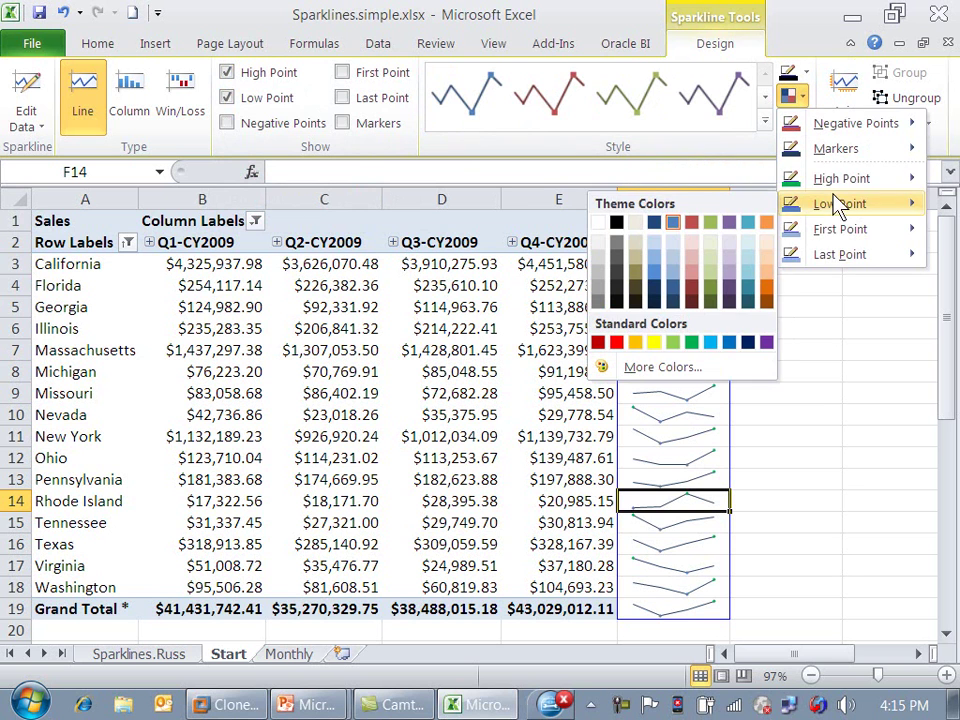
{"action": "left_click", "coordinate": [617, 343]}
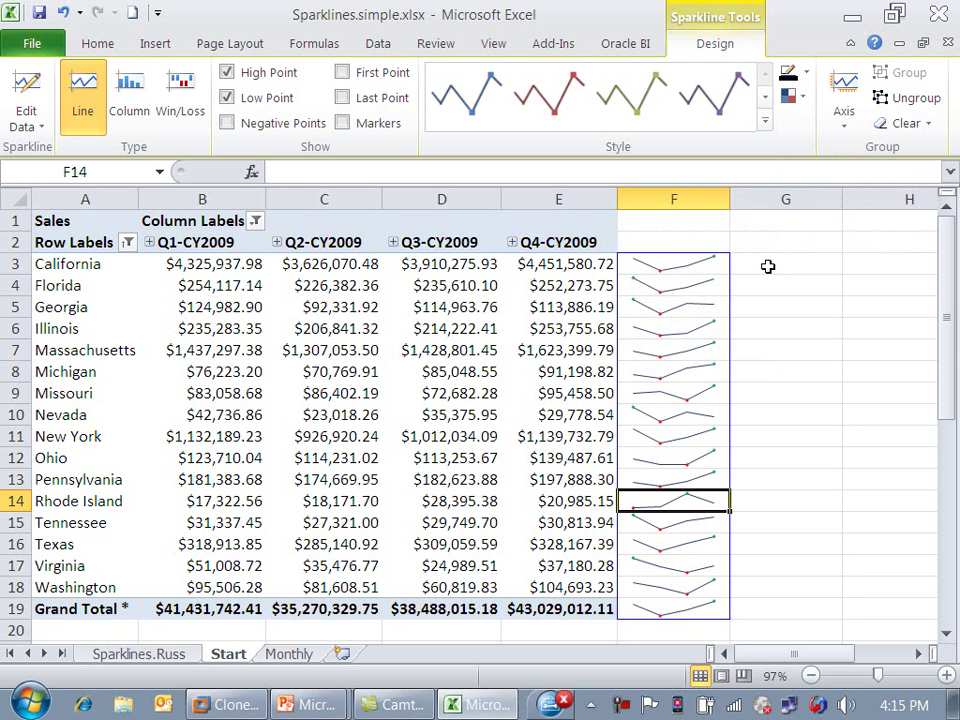
Step: Select the quarterly growth figures B24:E40 in the second pivot table
{"action": "left_click_drag", "start_coordinate": [948, 300], "coordinate": [955, 485]}
{"action": "left_click", "coordinate": [555, 630]}
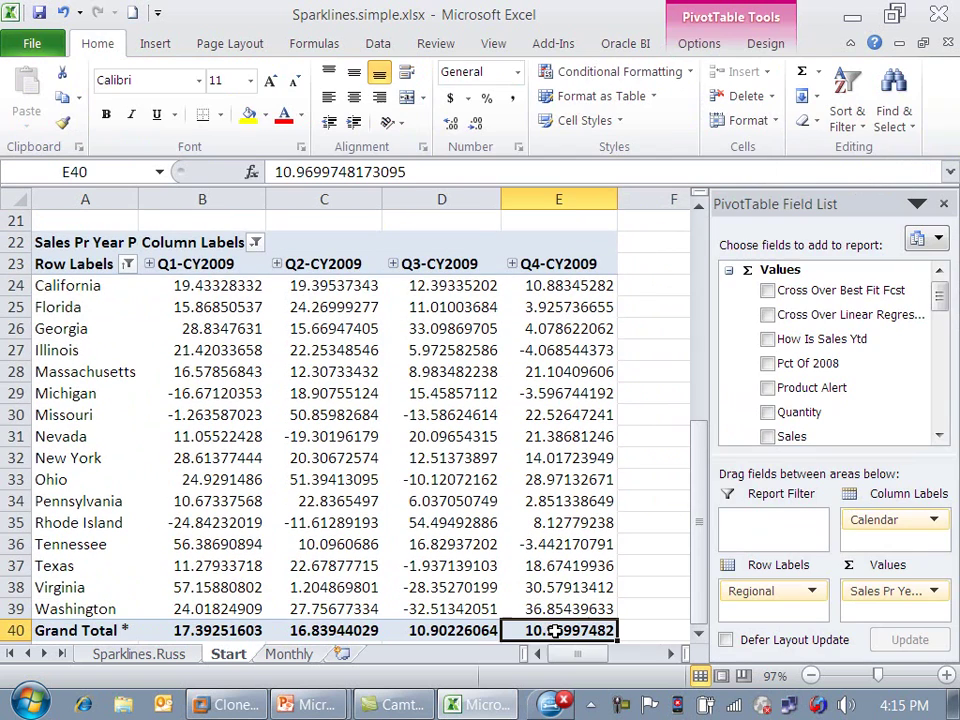
{"action": "left_click", "coordinate": [200, 287], "text": "shift"}
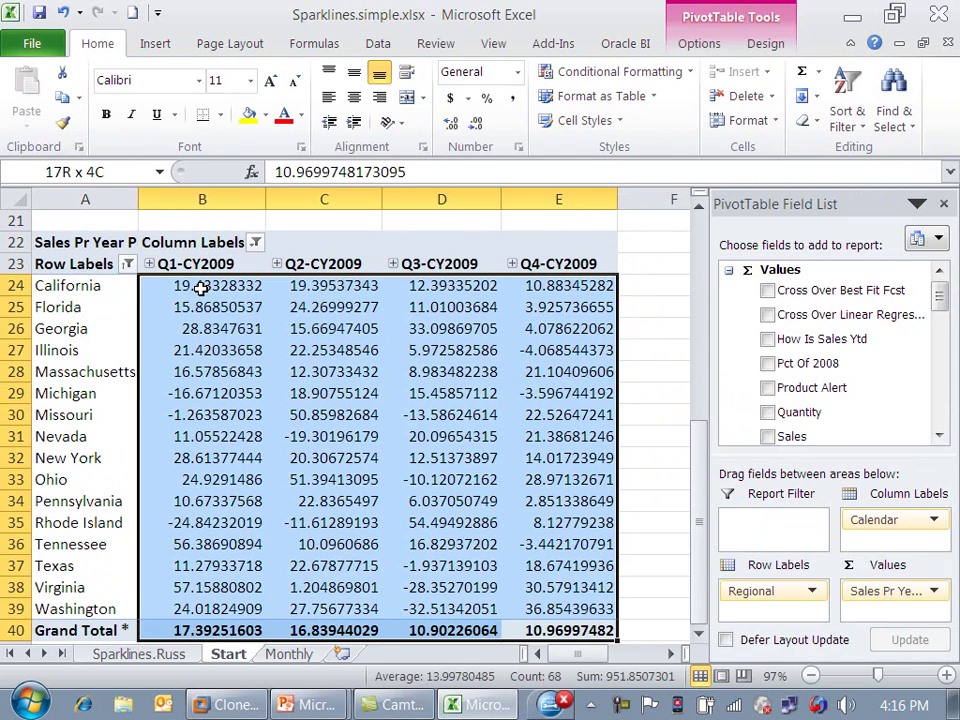
Step: Insert win/loss sparklines from B24:E40 into the location range G3:G19
{"action": "left_click", "coordinate": [155, 43]}
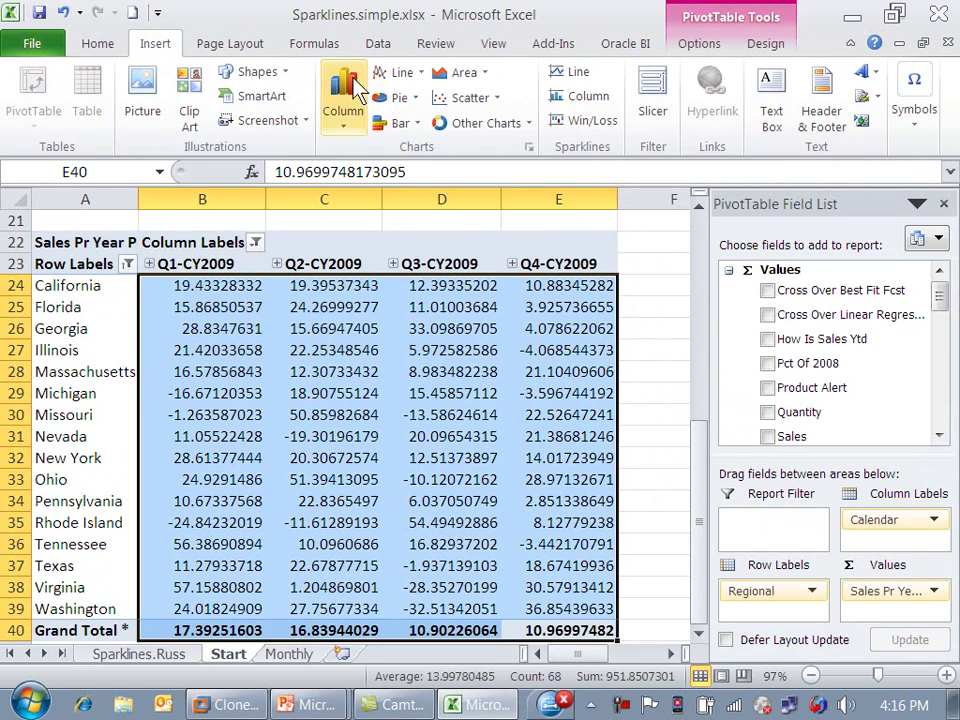
{"action": "left_click", "coordinate": [595, 123]}
{"action": "left_click_drag", "start_coordinate": [704, 443], "coordinate": [712, 200]}
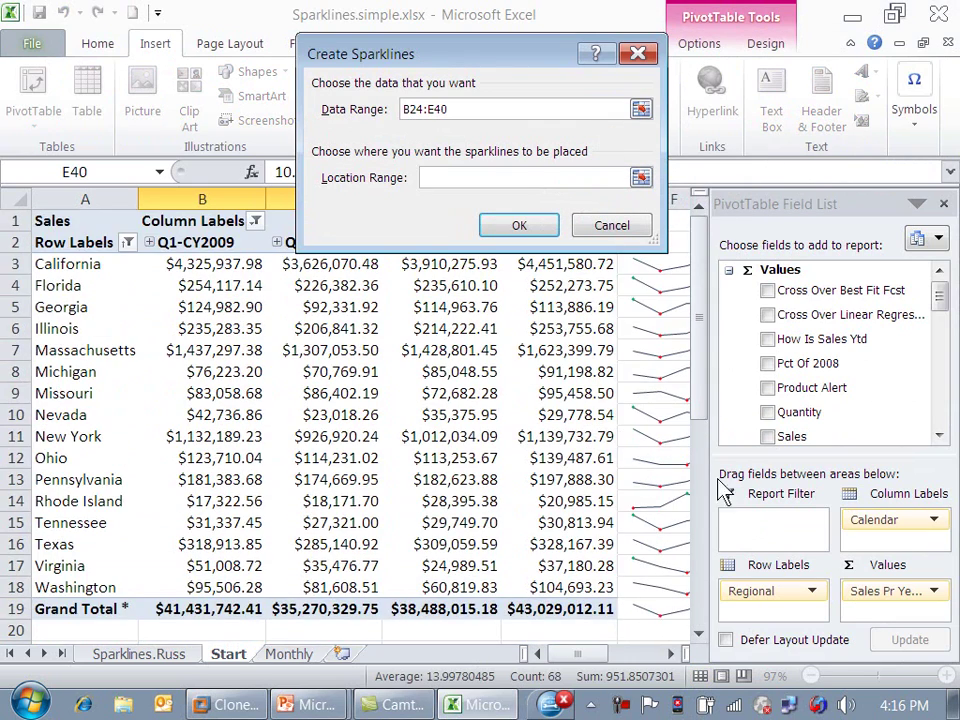
{"action": "left_click", "coordinate": [660, 630]}
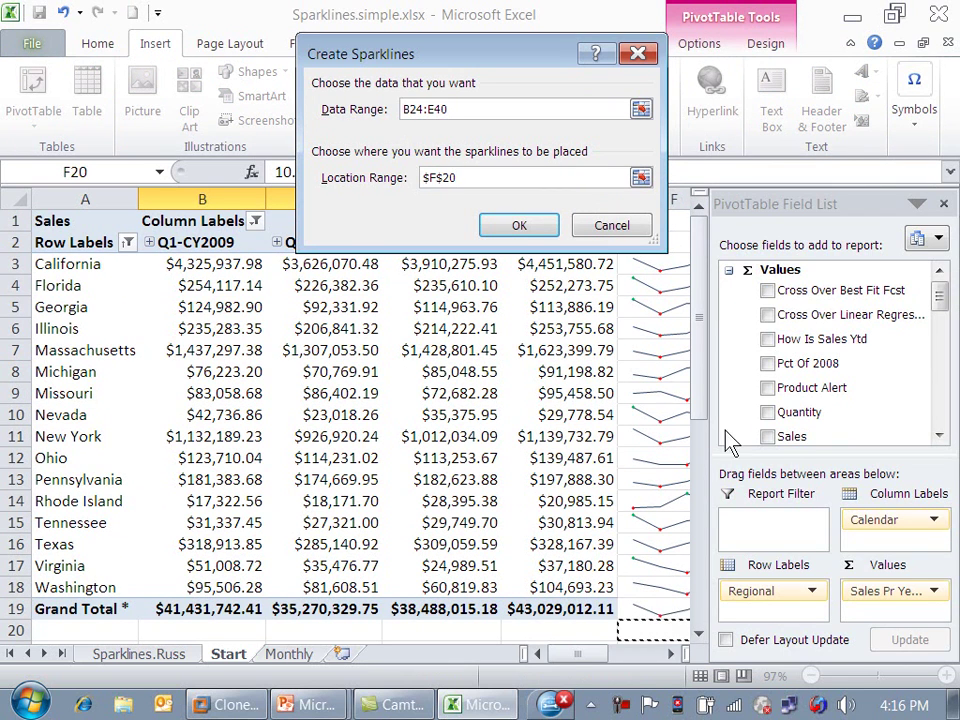
{"action": "left_click", "coordinate": [944, 203]}
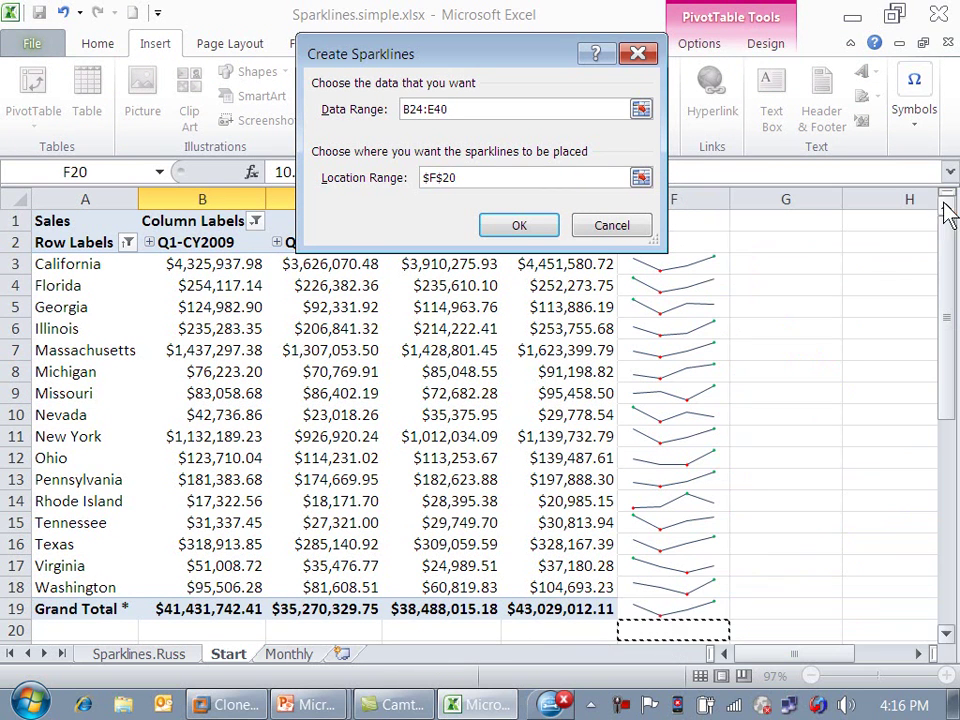
{"action": "left_click", "coordinate": [760, 263]}
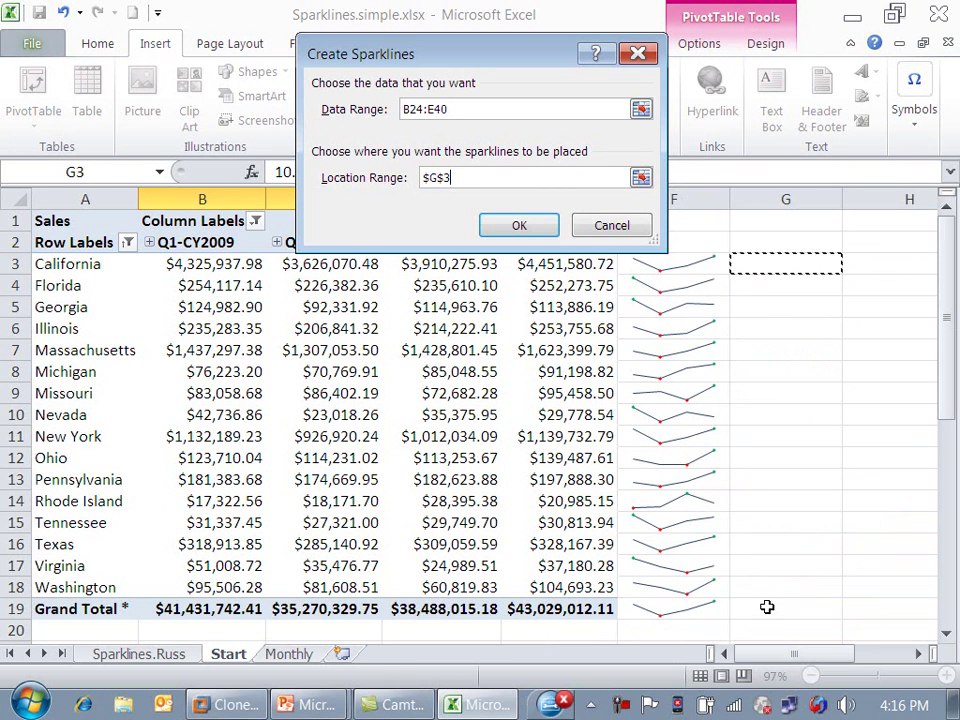
{"action": "left_click", "coordinate": [765, 608], "text": "shift"}
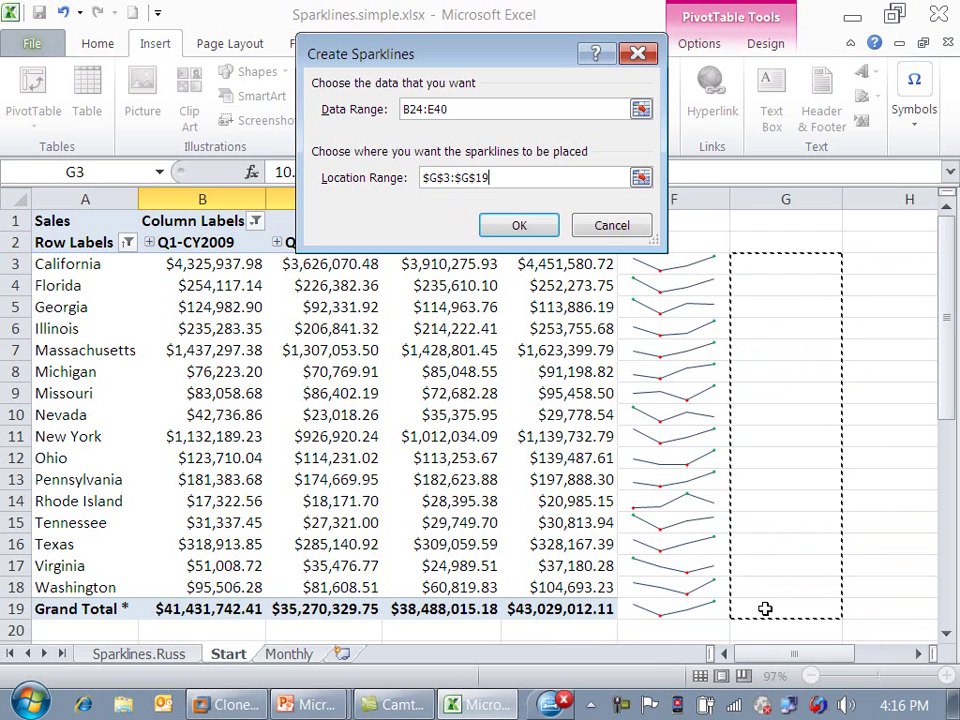
{"action": "left_click", "coordinate": [515, 228]}
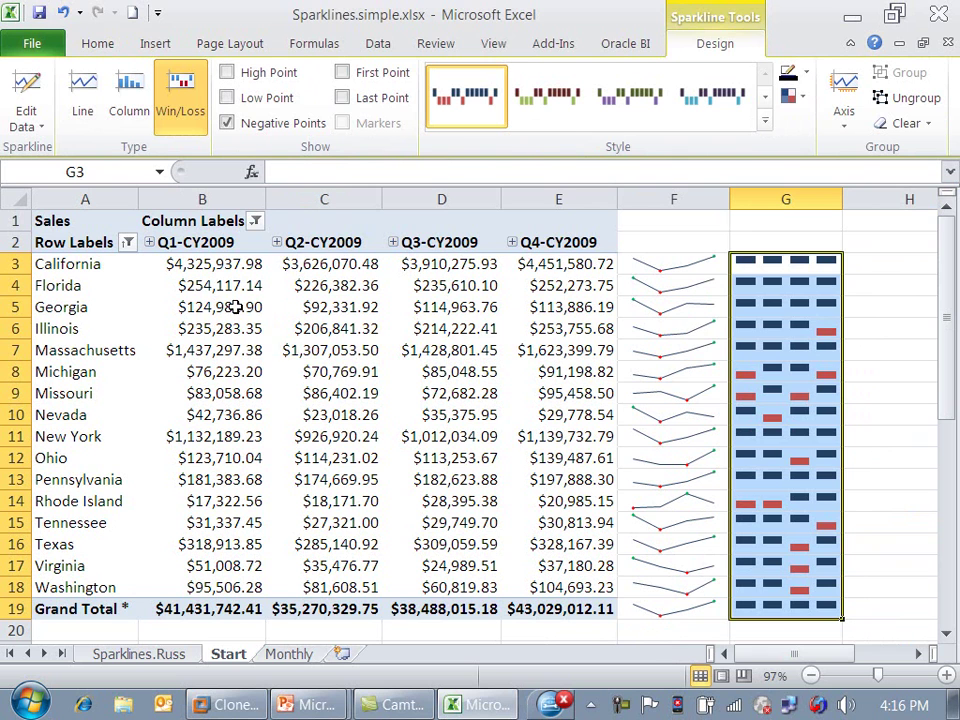
Step: Hide the Q1–Q3 columns B through D so only Q4 remains visible
{"action": "mouse_move", "coordinate": [233, 307]}
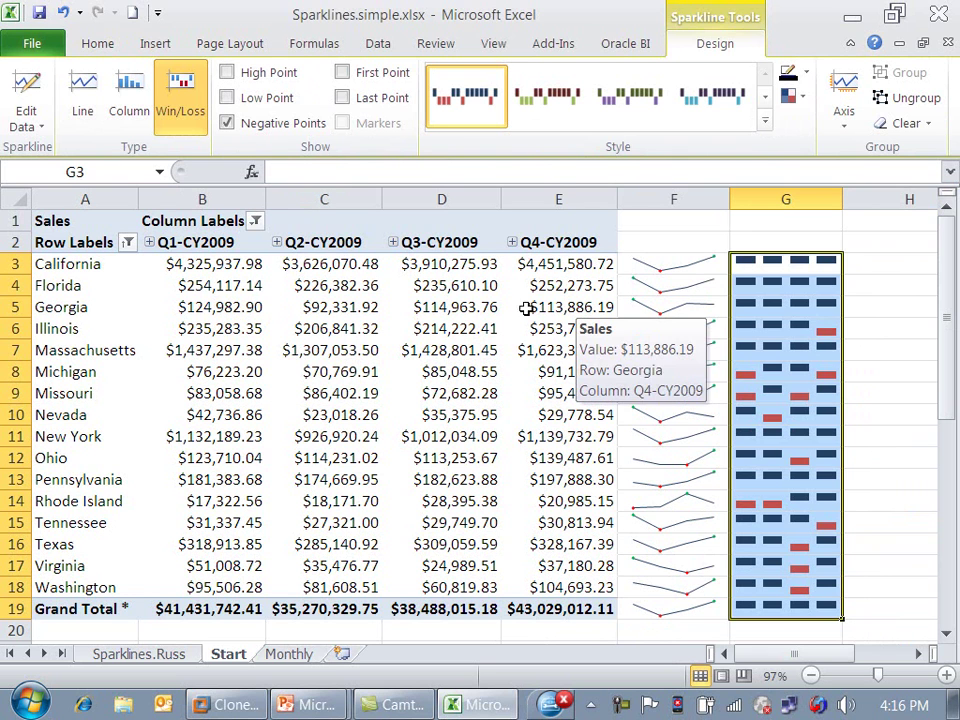
{"action": "mouse_move", "coordinate": [298, 318]}
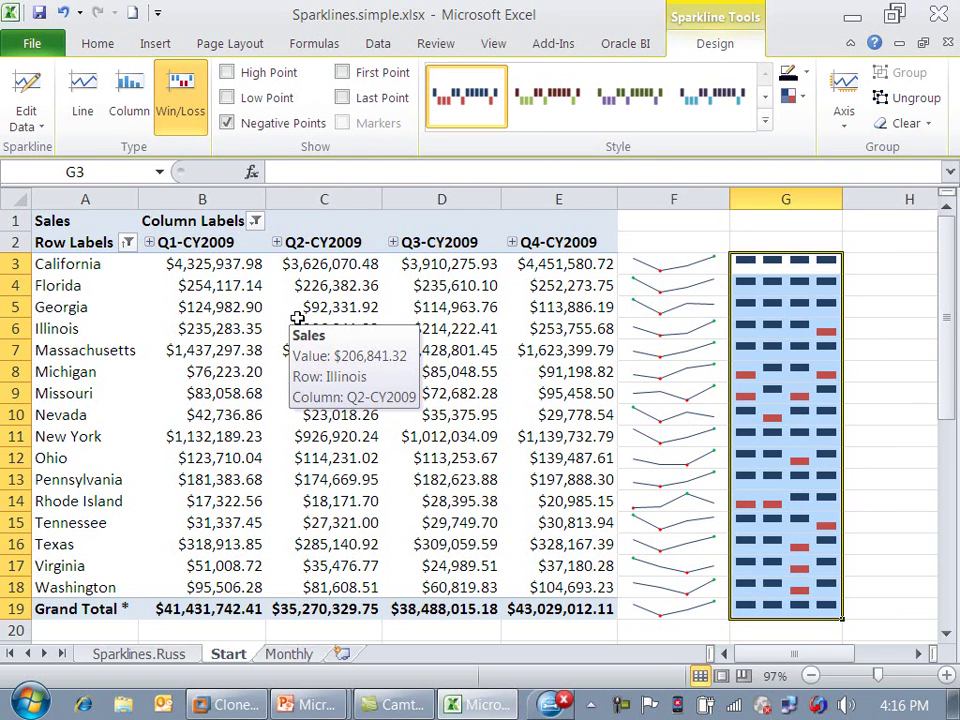
{"action": "left_click", "coordinate": [221, 199]}
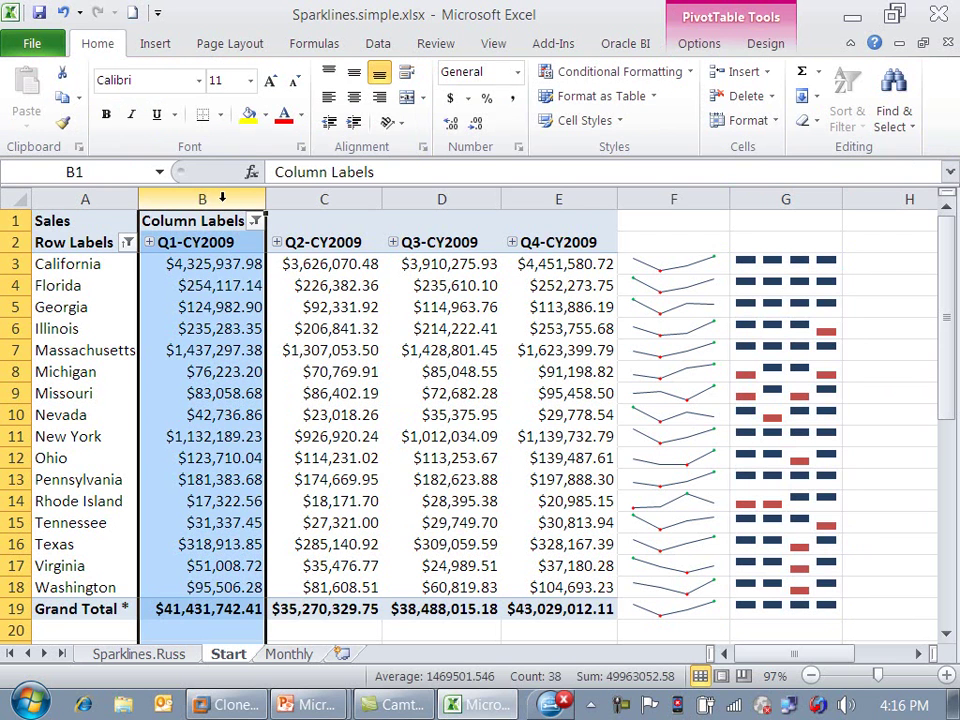
{"action": "left_click", "coordinate": [471, 198], "text": "shift"}
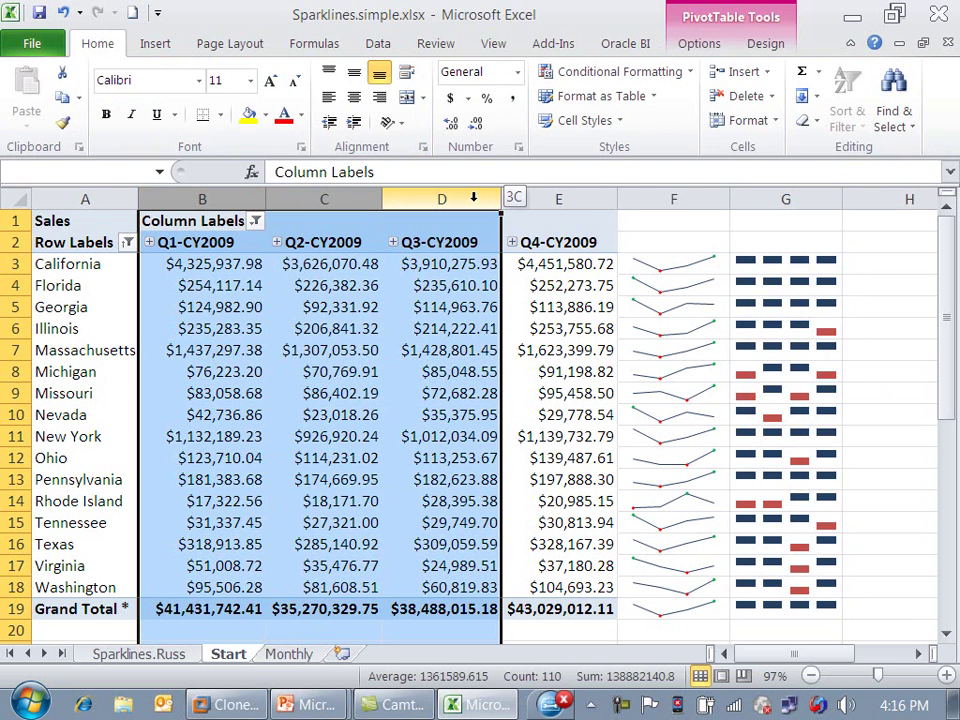
{"action": "right_click", "coordinate": [473, 198]}
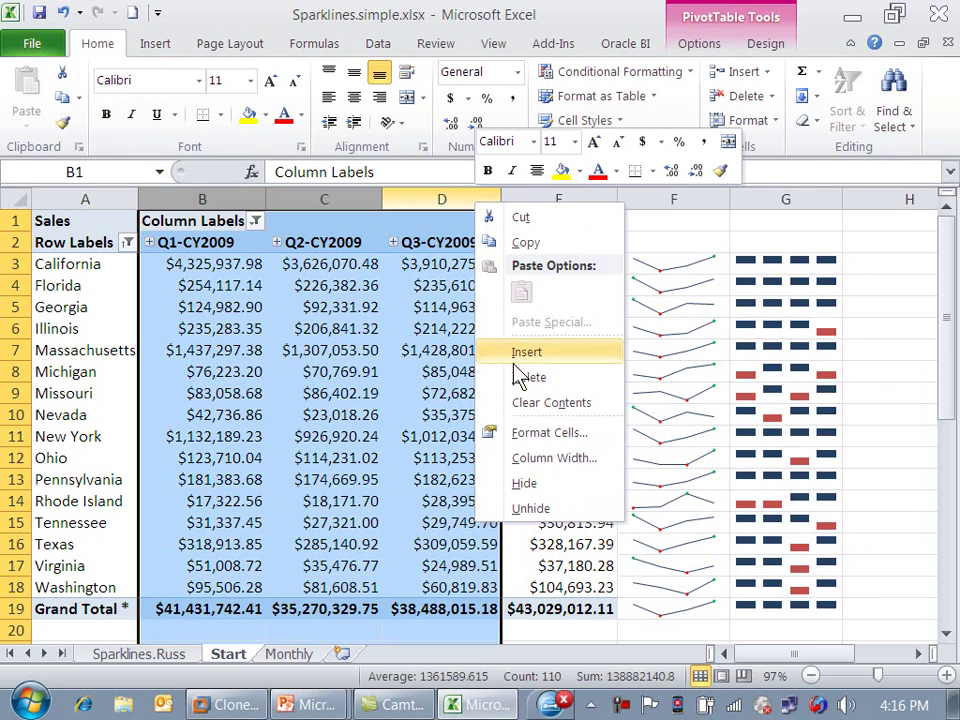
{"action": "left_click", "coordinate": [522, 485]}
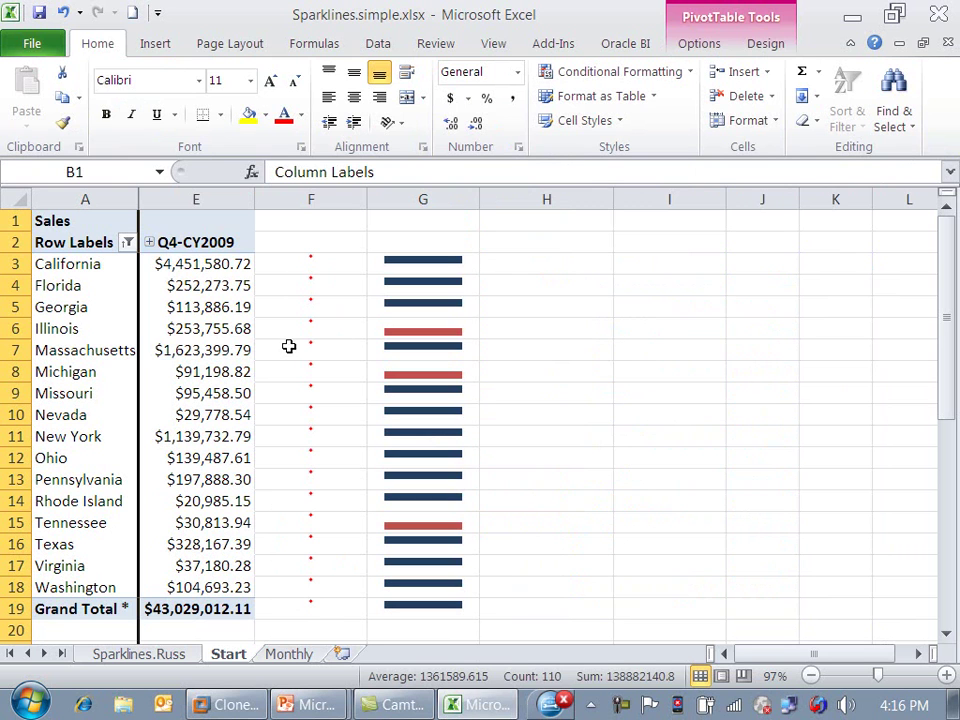
{"action": "left_click", "coordinate": [298, 260]}
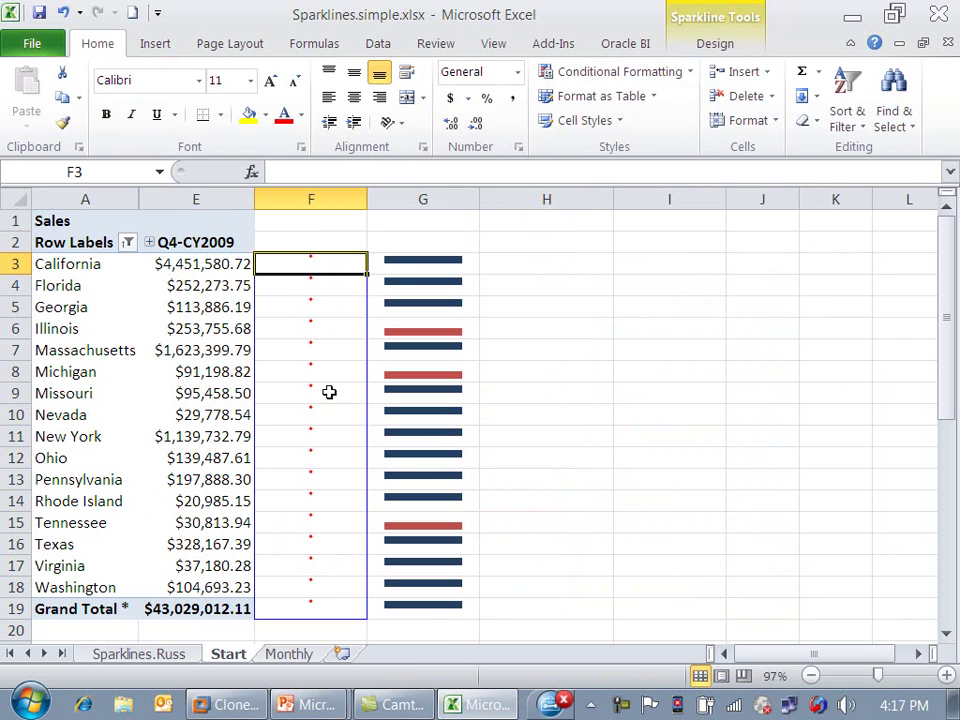
Step: Enable 'Show data in hidden rows and columns' for the column F line sparklines
{"action": "left_click", "coordinate": [716, 44]}
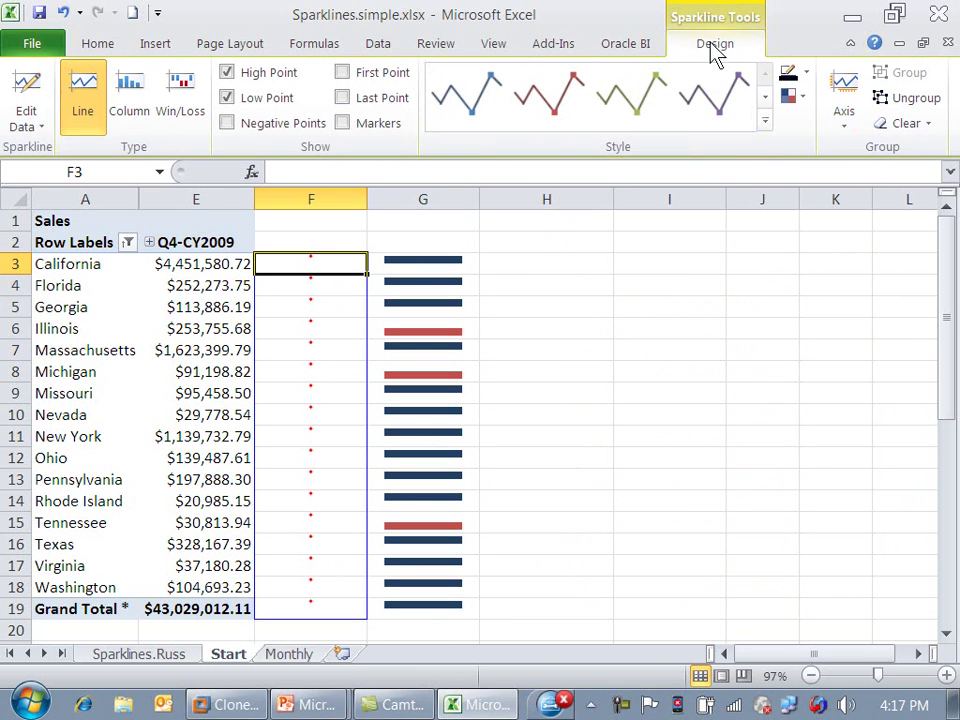
{"action": "left_click", "coordinate": [24, 116]}
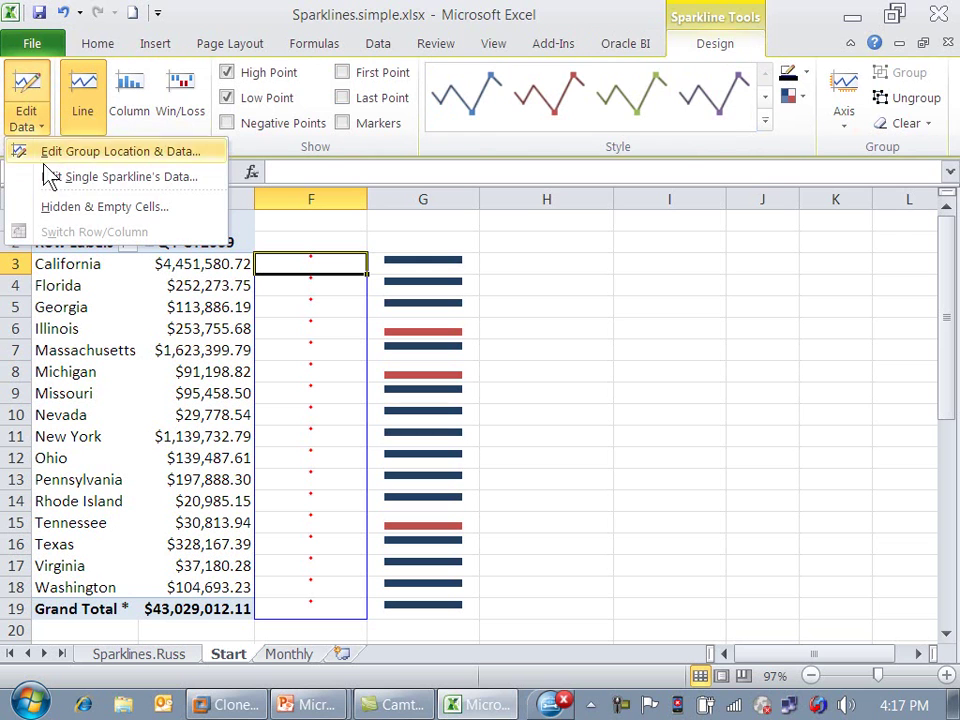
{"action": "left_click", "coordinate": [63, 207]}
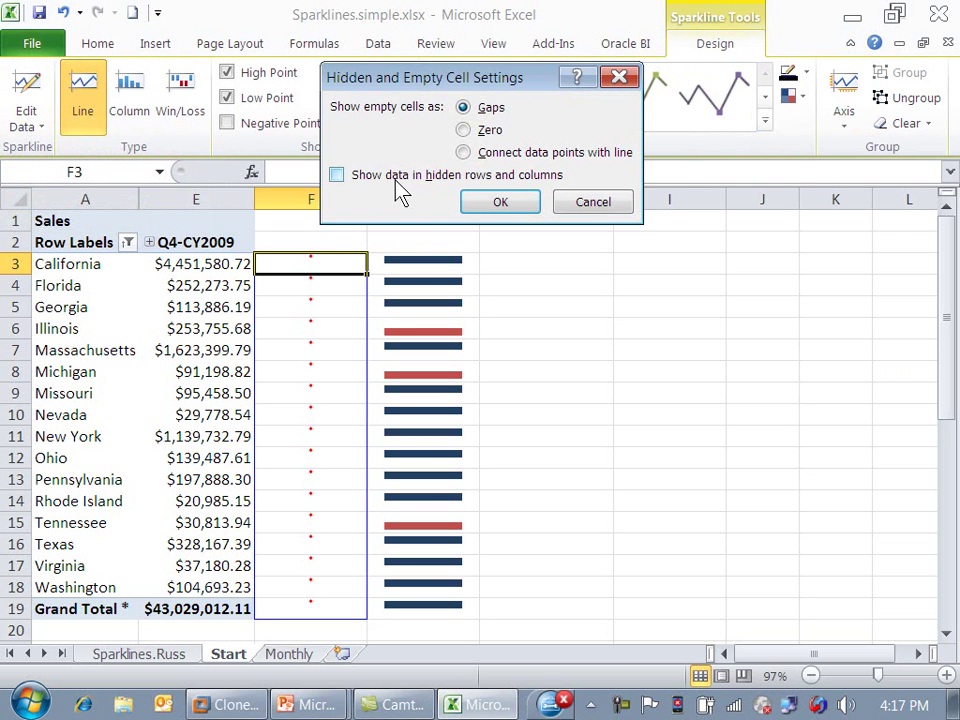
{"action": "left_click", "coordinate": [337, 176]}
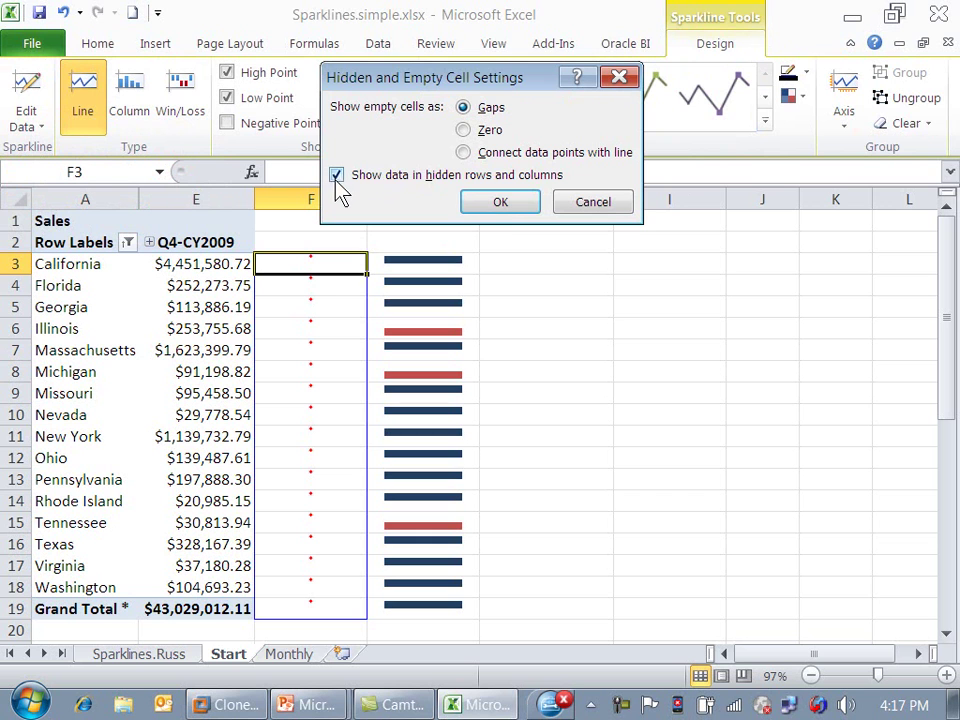
{"action": "left_click", "coordinate": [505, 203]}
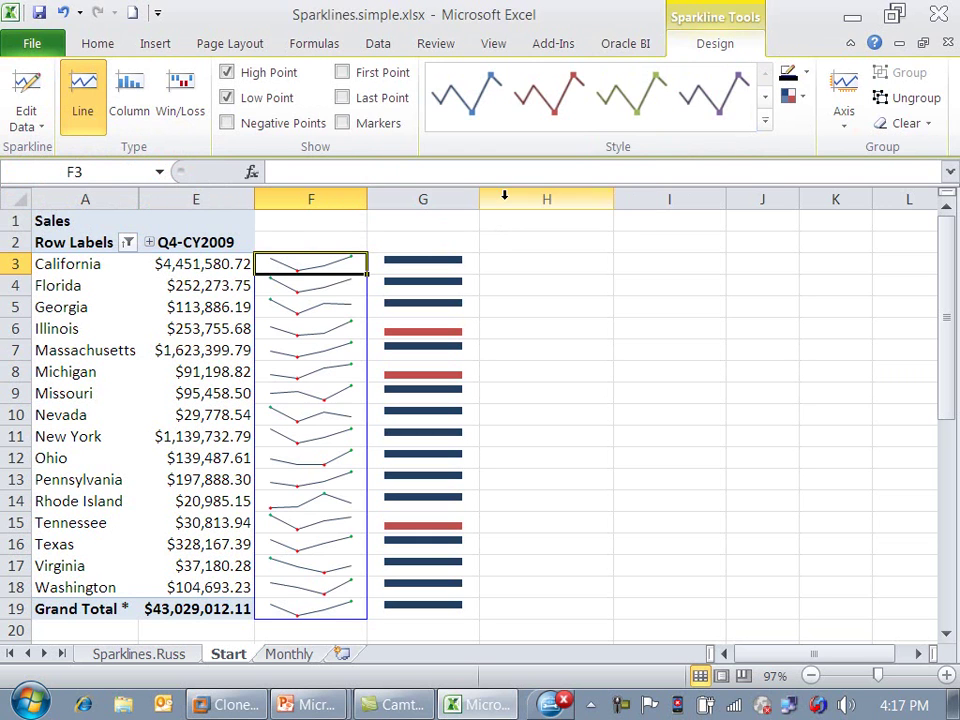
{"action": "left_click", "coordinate": [424, 264]}
{"action": "left_click", "coordinate": [40, 127]}
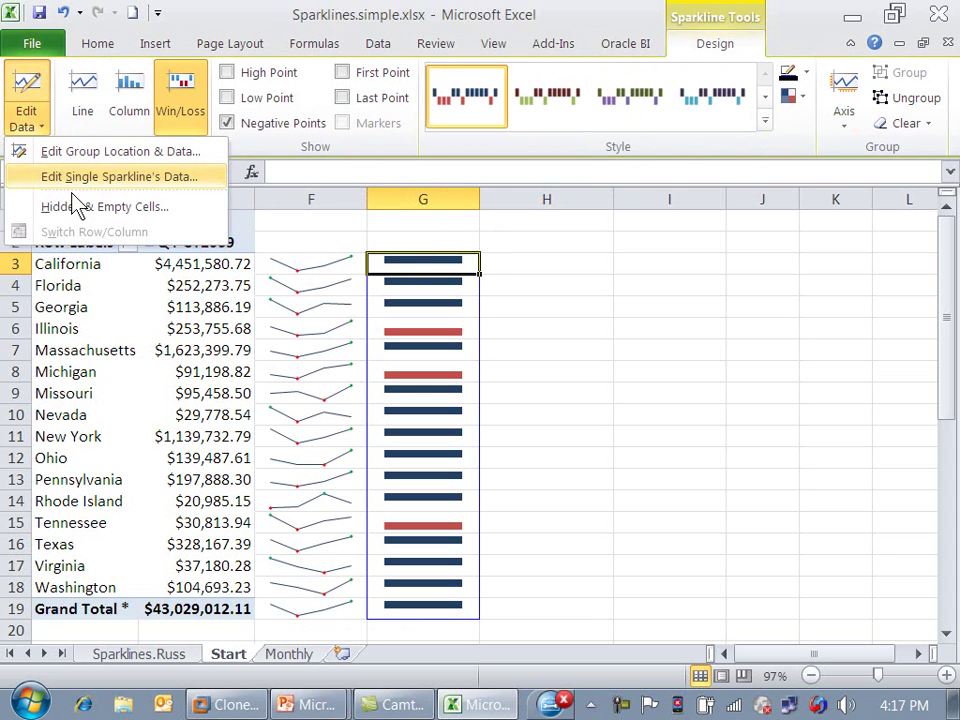